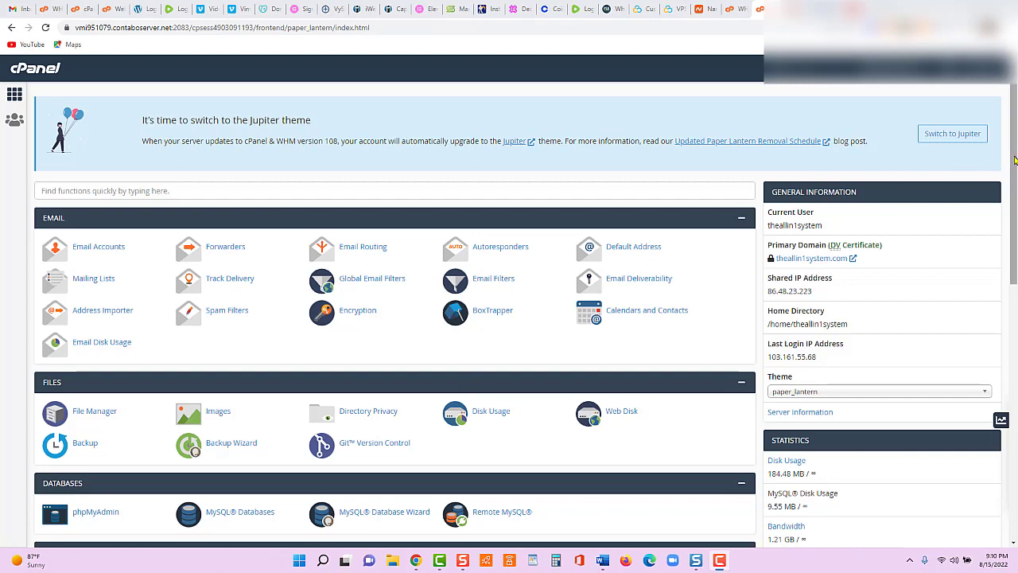
Open WordPress Toolkit and run a security check on the theallin1system.com site.
{"action": "scroll", "coordinate": [1014, 164], "scroll_direction": "down", "scroll_amount": 2}
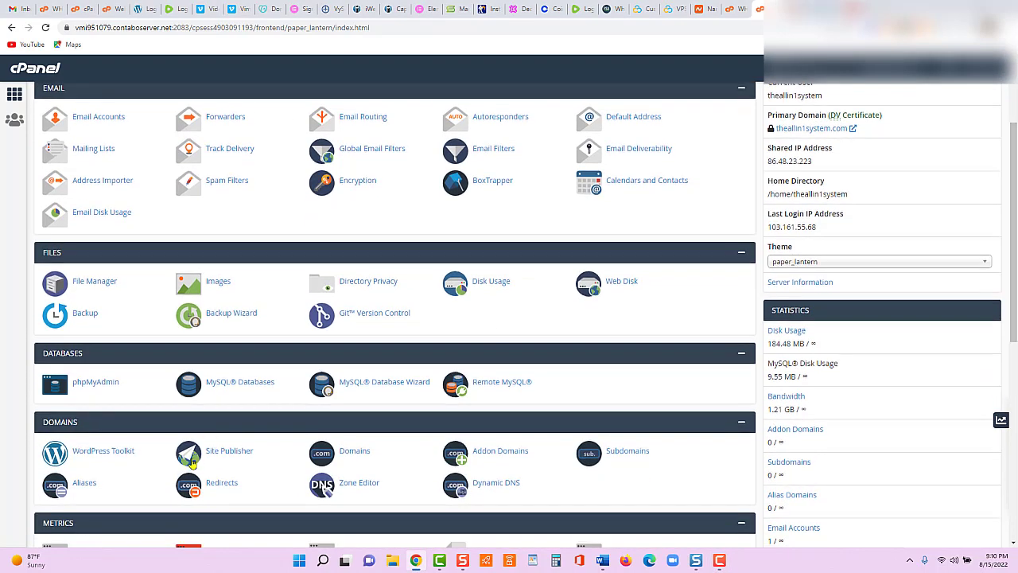
{"action": "left_click", "coordinate": [121, 454]}
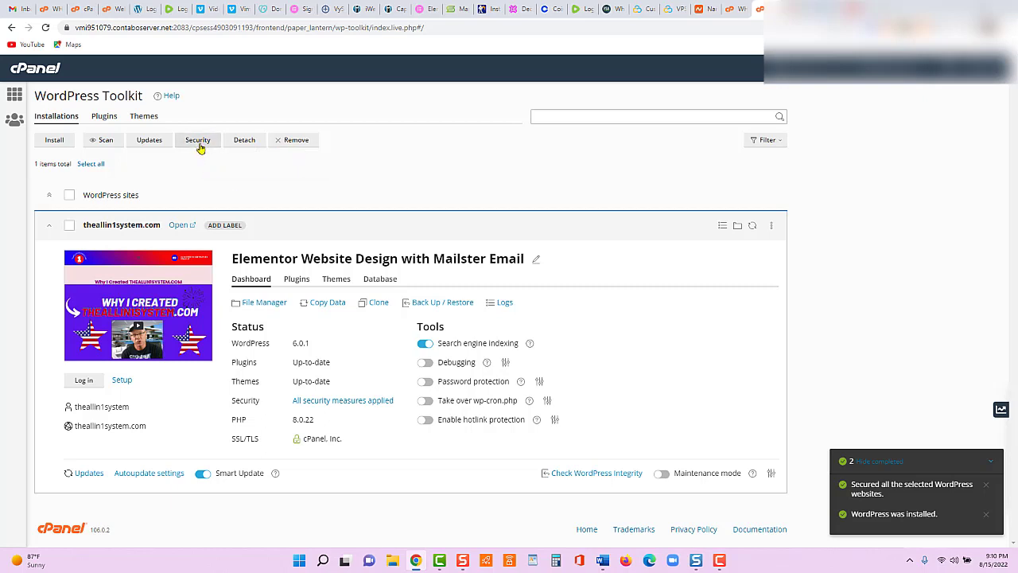
{"action": "left_click", "coordinate": [199, 148]}
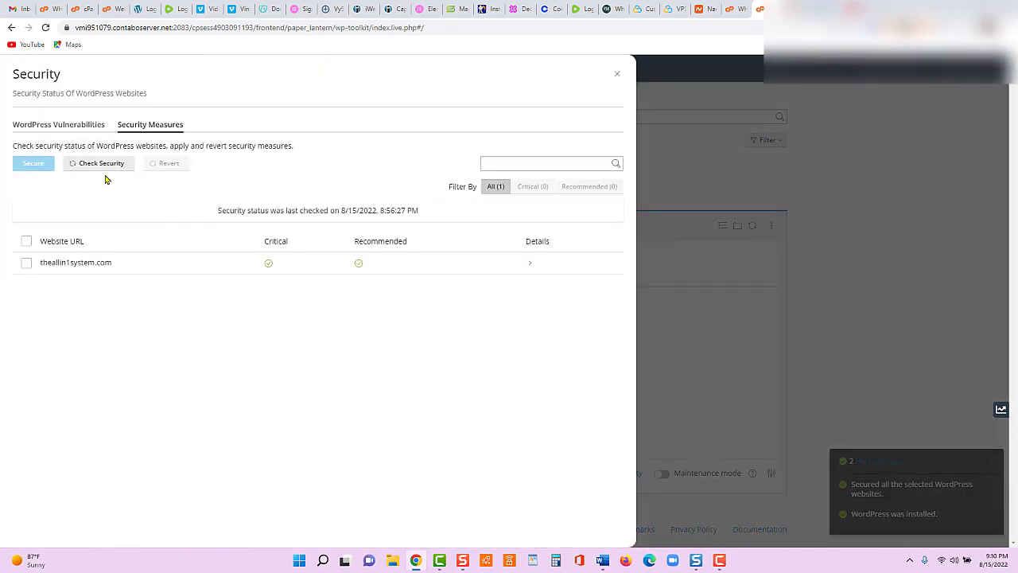
{"action": "left_click", "coordinate": [26, 266]}
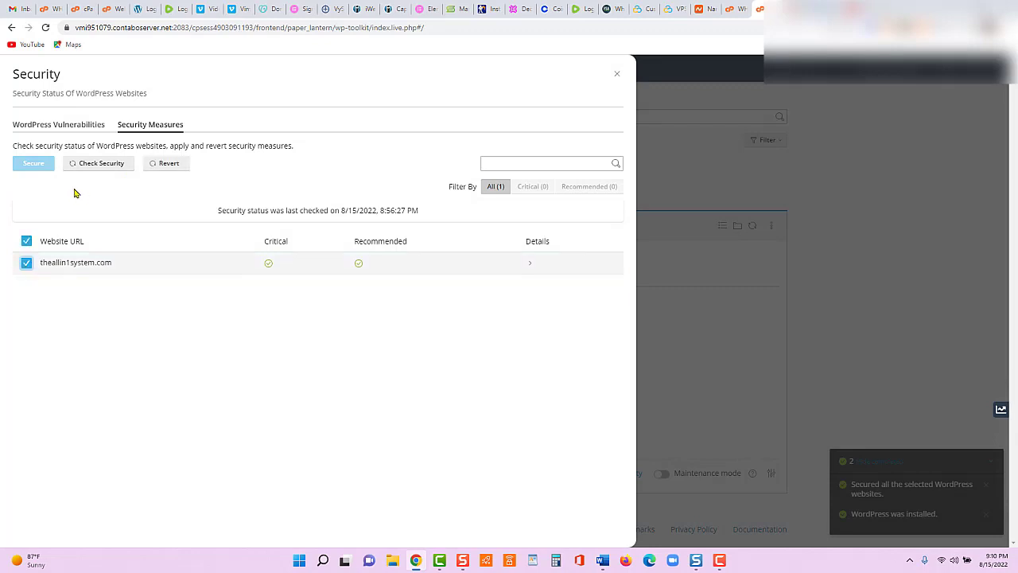
{"action": "left_click", "coordinate": [94, 164]}
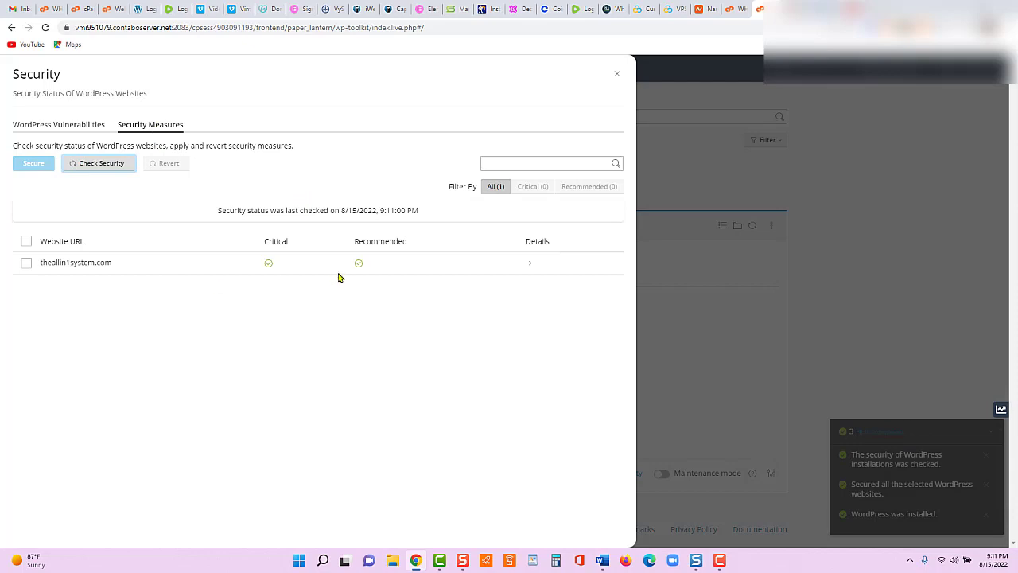
{"action": "left_click", "coordinate": [620, 79]}
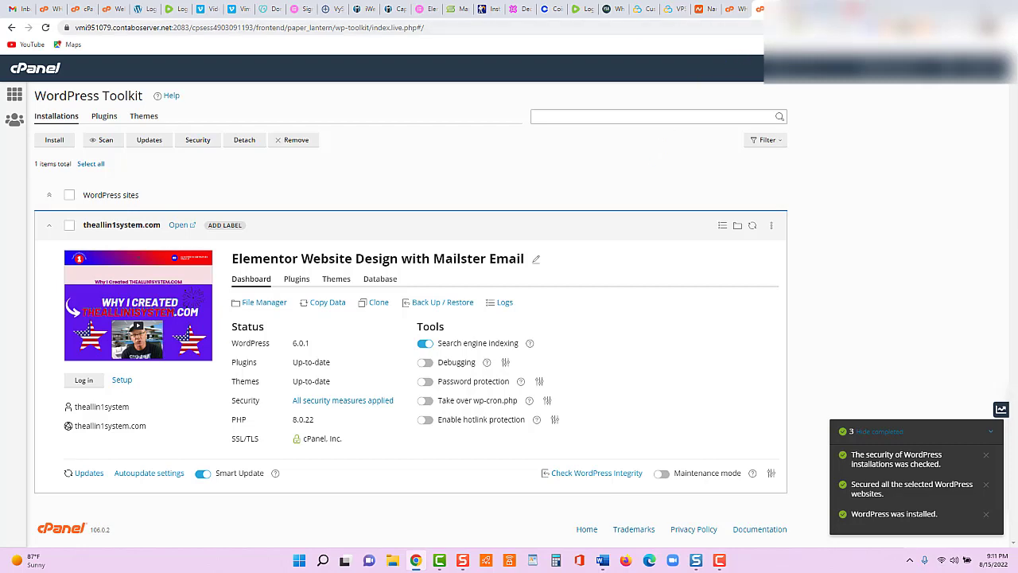
Open WordPress Toolkit from the Domains tools of the demo cPanel account.
{"action": "left_click", "coordinate": [858, 11]}
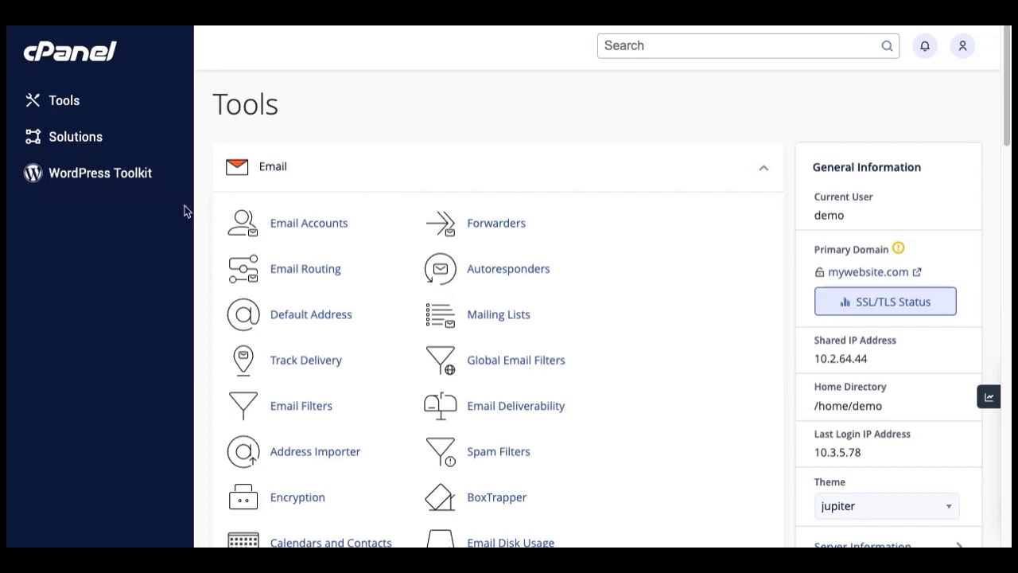
{"action": "scroll", "coordinate": [202, 226], "scroll_direction": "down", "scroll_amount": 5}
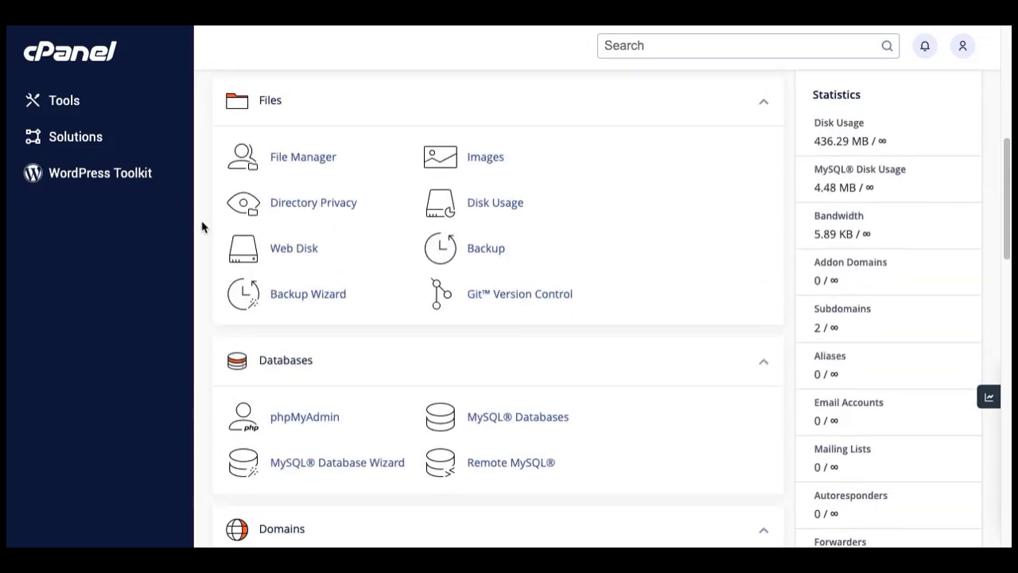
{"action": "scroll", "coordinate": [202, 226], "scroll_direction": "down", "scroll_amount": 5}
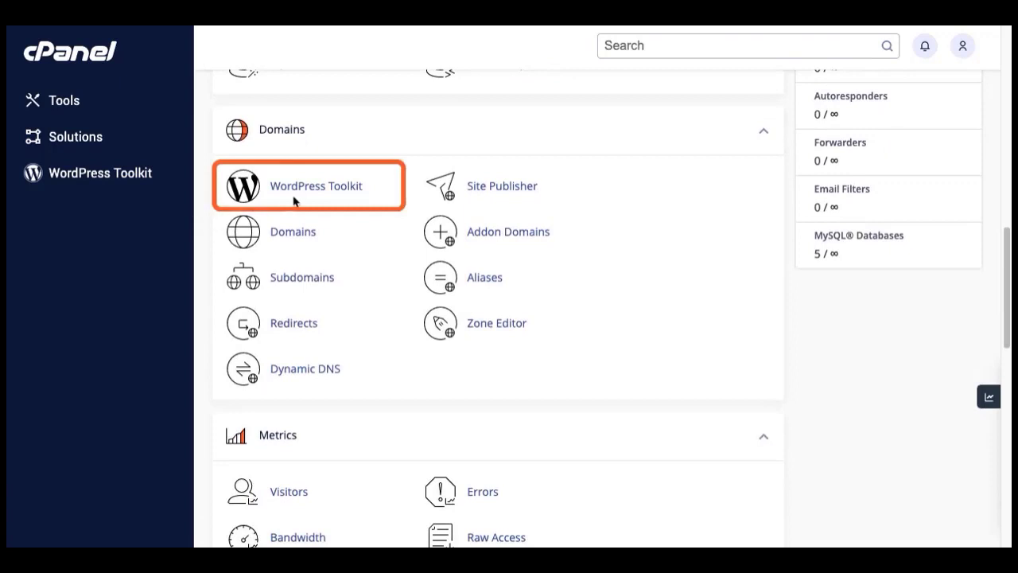
{"action": "left_click", "coordinate": [326, 187]}
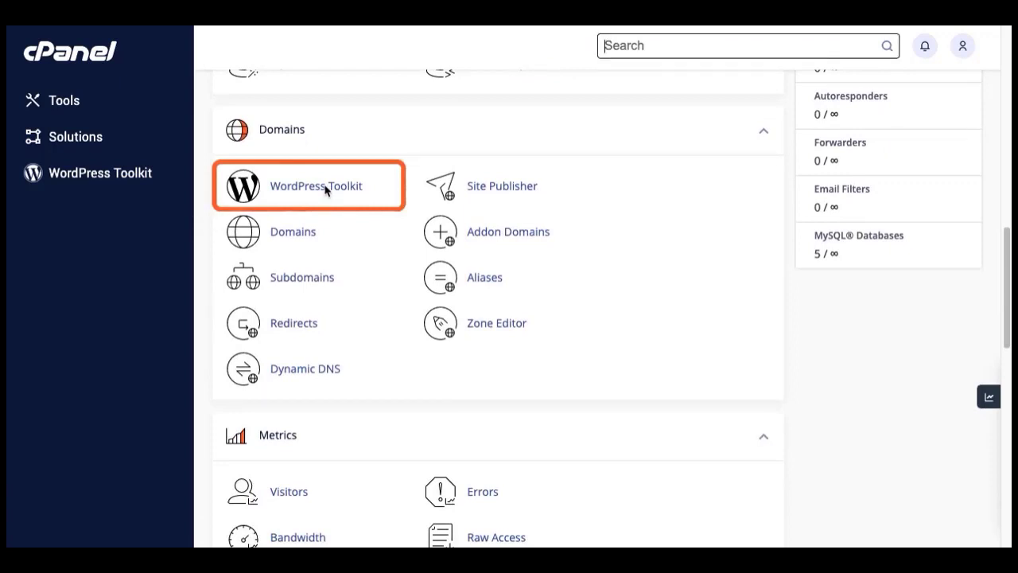
{"action": "left_click", "coordinate": [324, 188]}
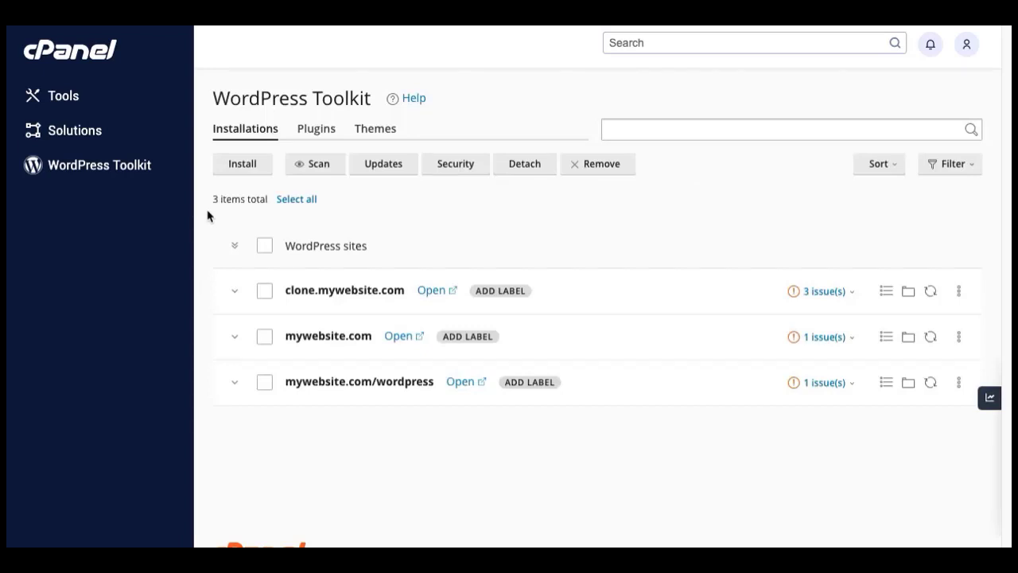
Start a new WordPress installation on mywebsite.com and choose the WordPress Essentials plugin/theme set.
{"action": "left_click", "coordinate": [244, 170]}
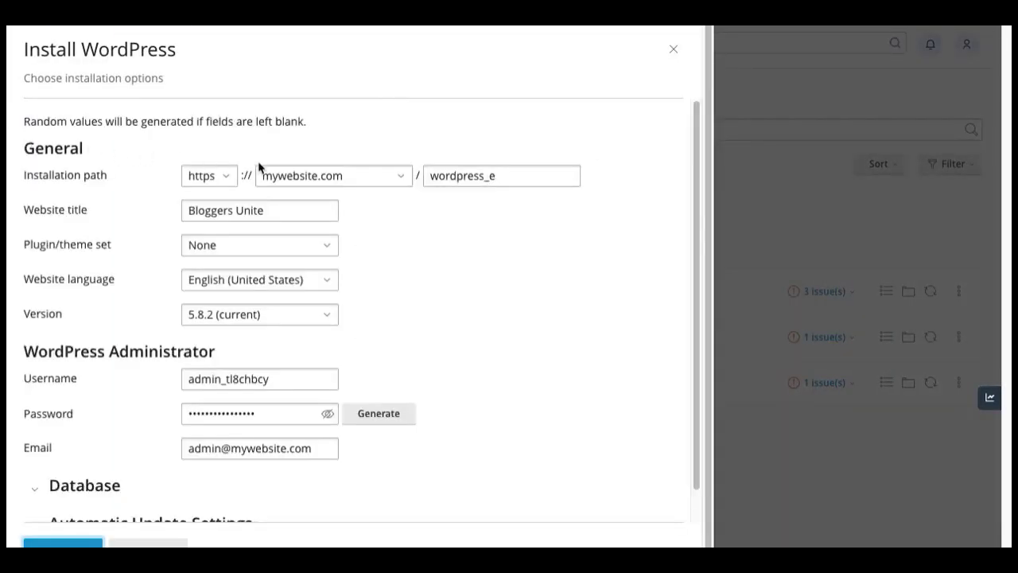
{"action": "left_click", "coordinate": [331, 176]}
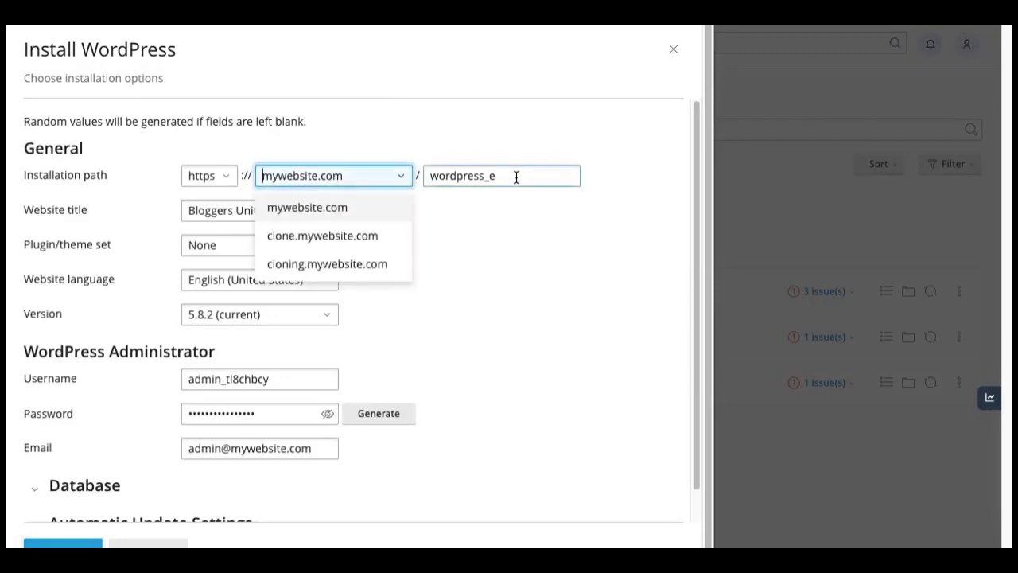
{"action": "left_click", "coordinate": [516, 176]}
{"action": "left_click", "coordinate": [322, 207]}
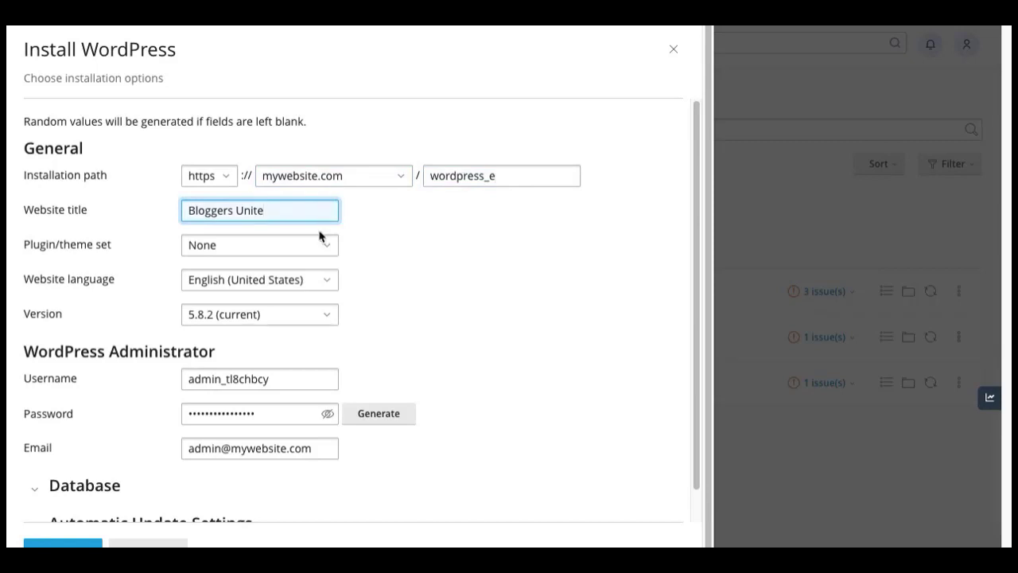
{"action": "left_click", "coordinate": [317, 245]}
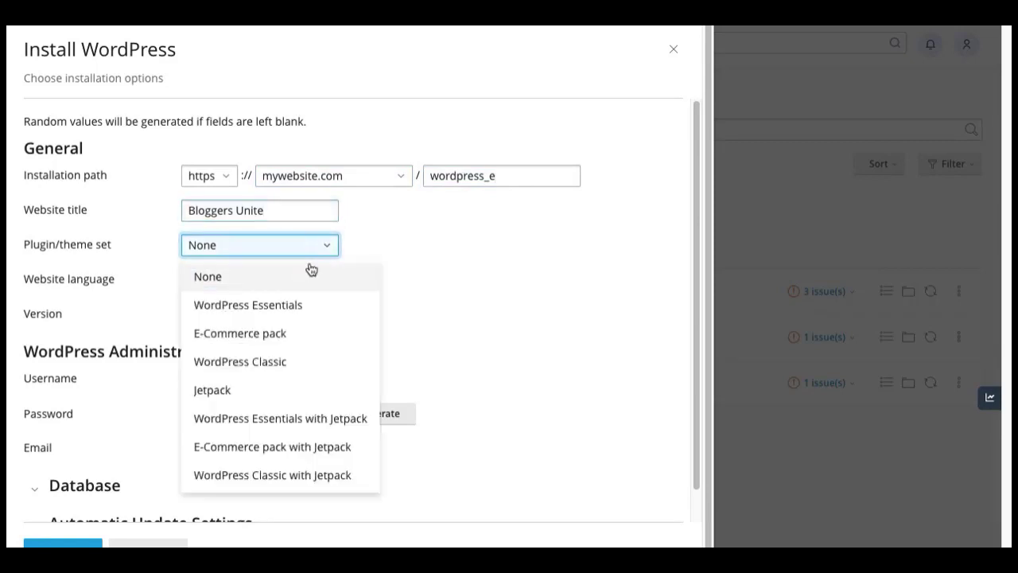
{"action": "left_click", "coordinate": [303, 306]}
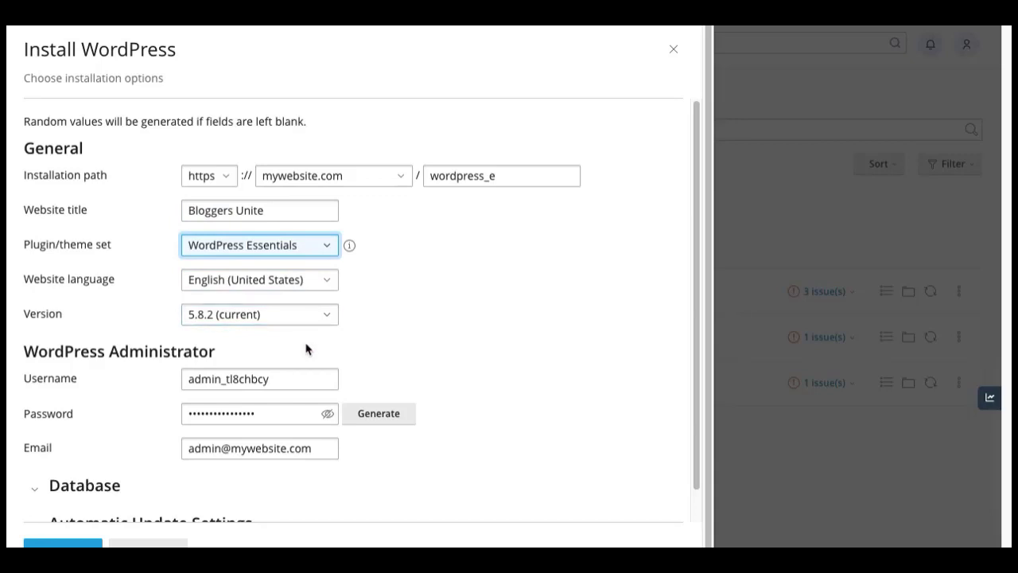
Review the WordPress administrator username, password and email fields and the database settings of the new installation.
{"action": "left_click", "coordinate": [286, 378]}
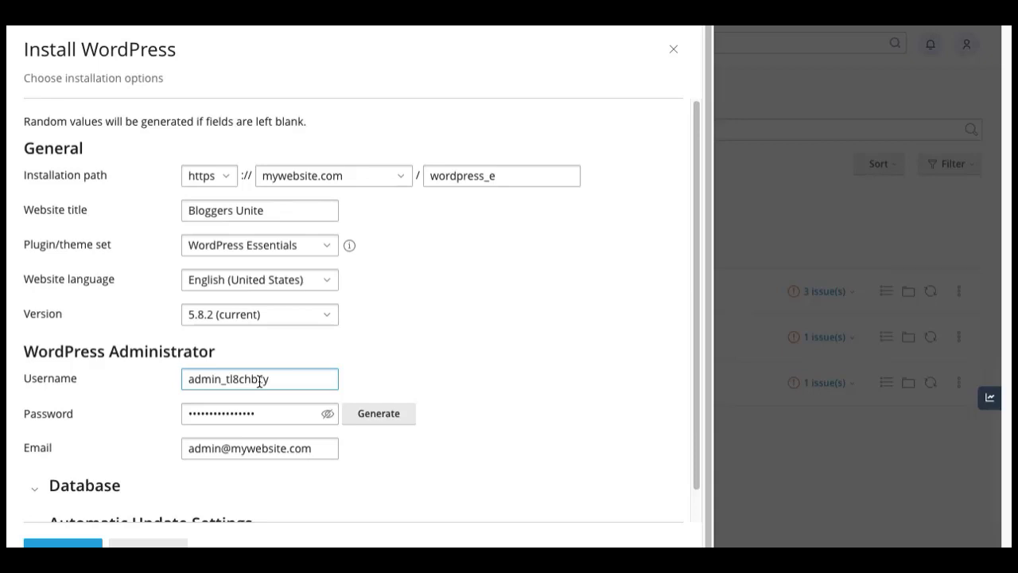
{"action": "left_click", "coordinate": [261, 410]}
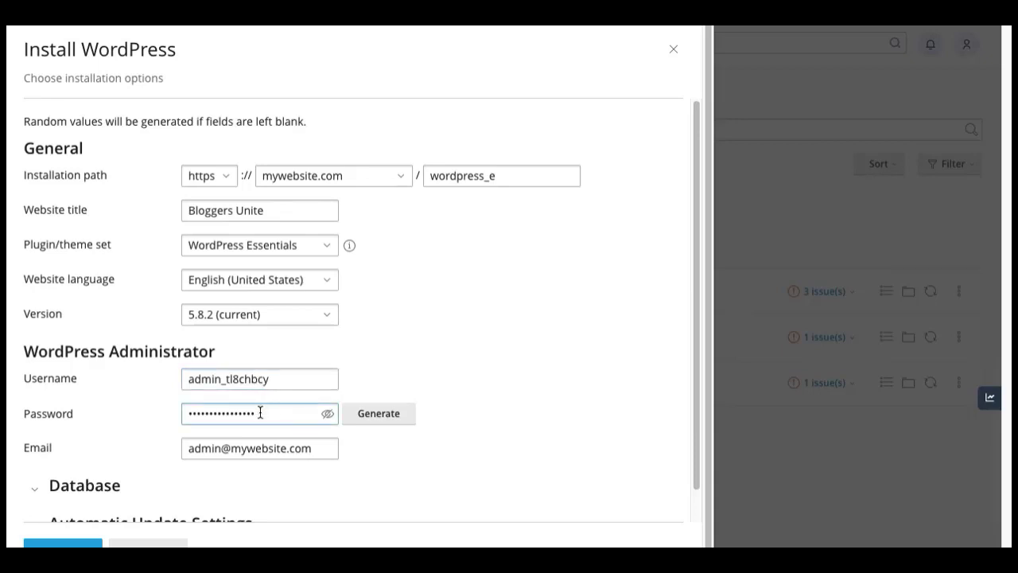
{"action": "left_click", "coordinate": [355, 420]}
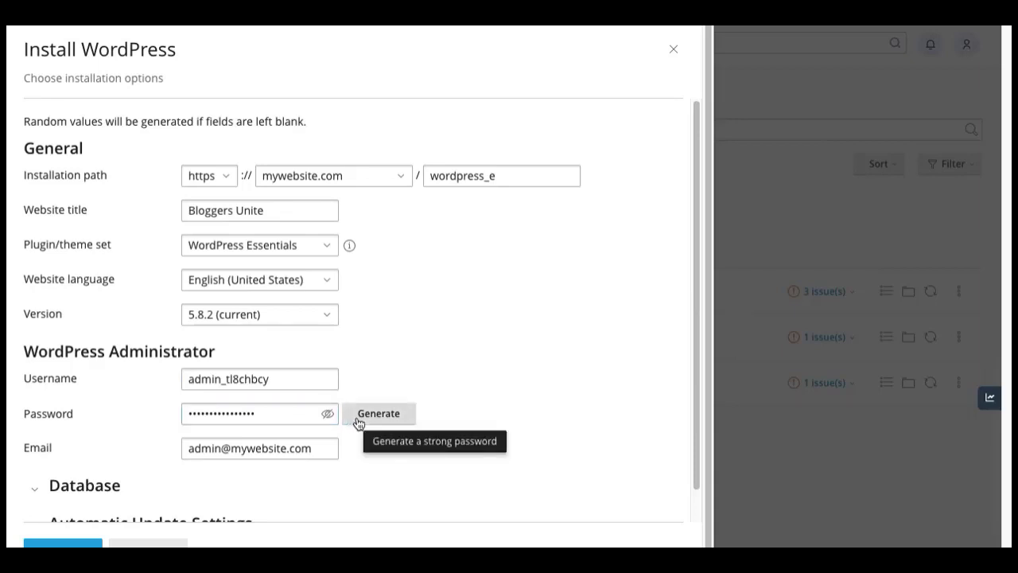
{"action": "left_click", "coordinate": [324, 445]}
{"action": "scroll", "coordinate": [324, 446], "scroll_direction": "down", "scroll_amount": 1}
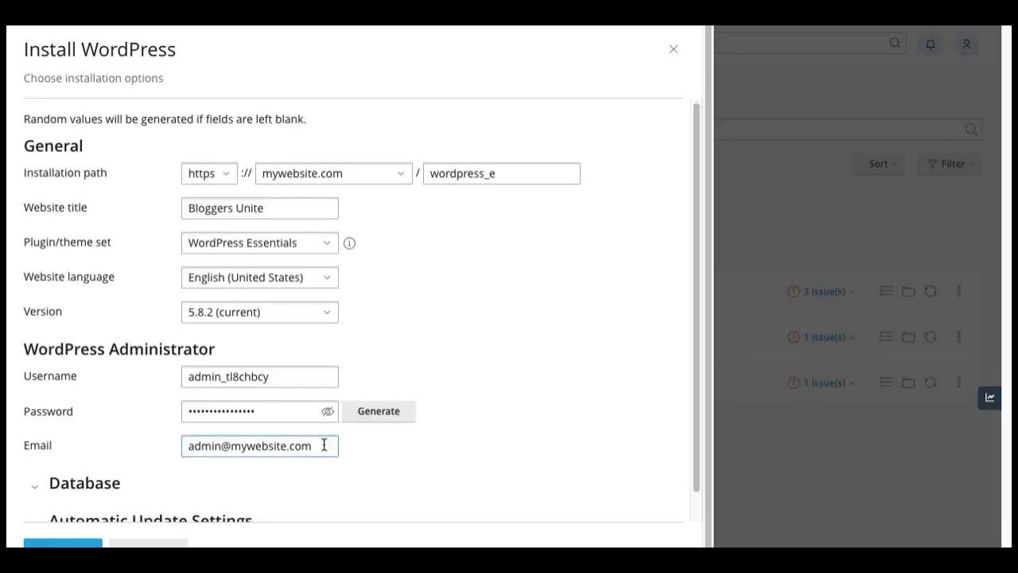
{"action": "scroll", "coordinate": [323, 446], "scroll_direction": "down", "scroll_amount": 1}
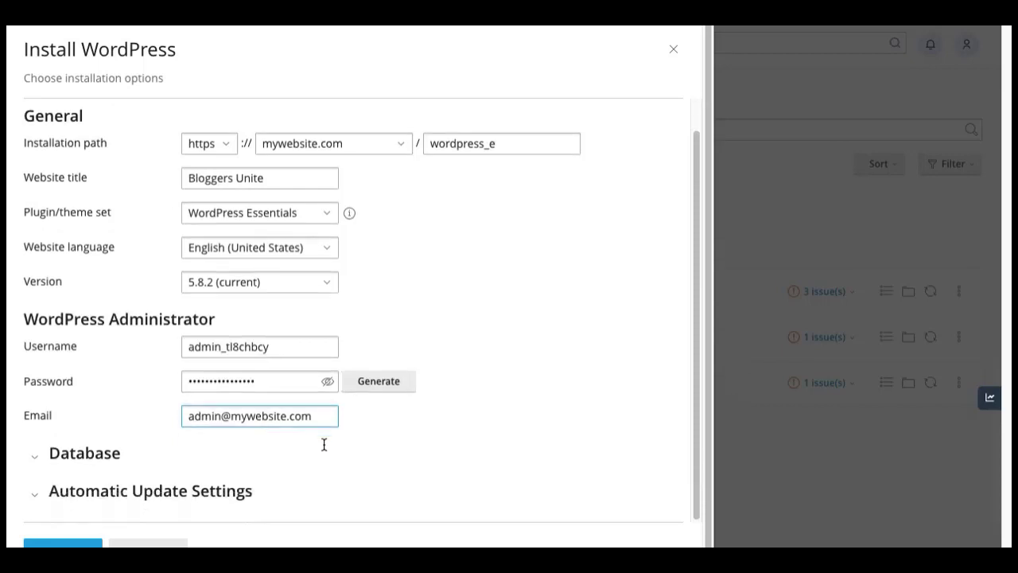
{"action": "left_click", "coordinate": [67, 455]}
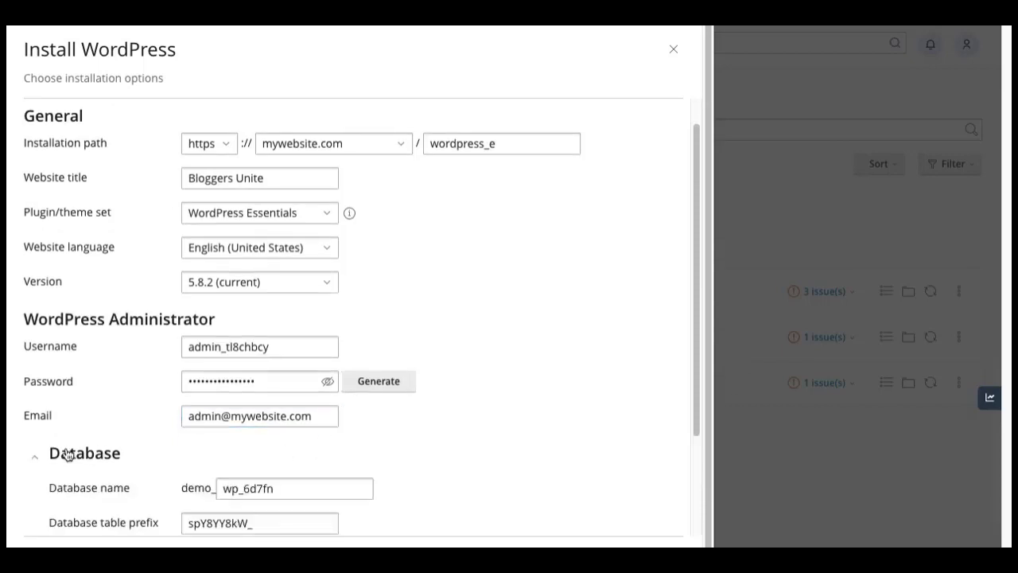
{"action": "scroll", "coordinate": [67, 454], "scroll_direction": "down", "scroll_amount": 4}
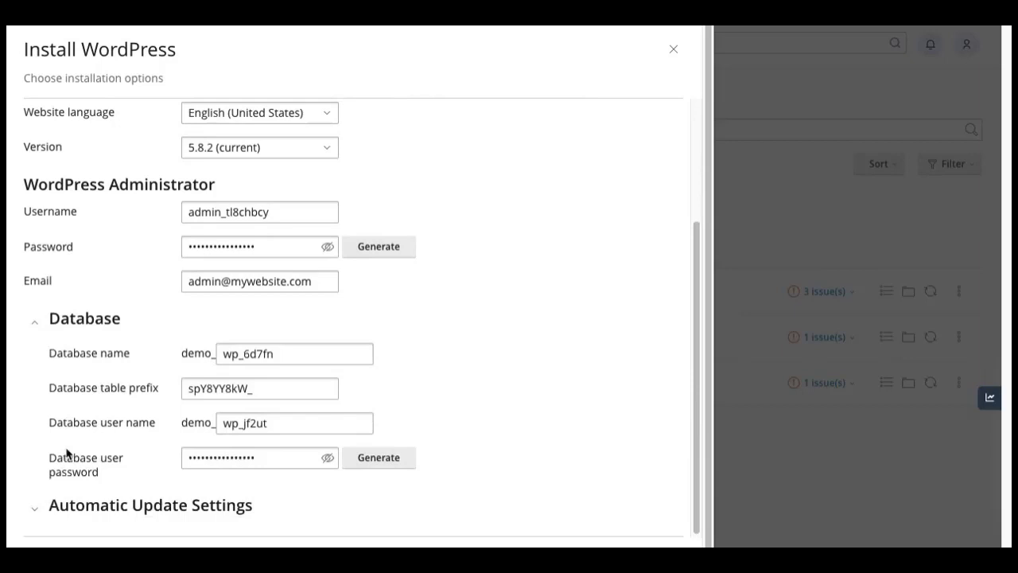
{"action": "left_click", "coordinate": [97, 323]}
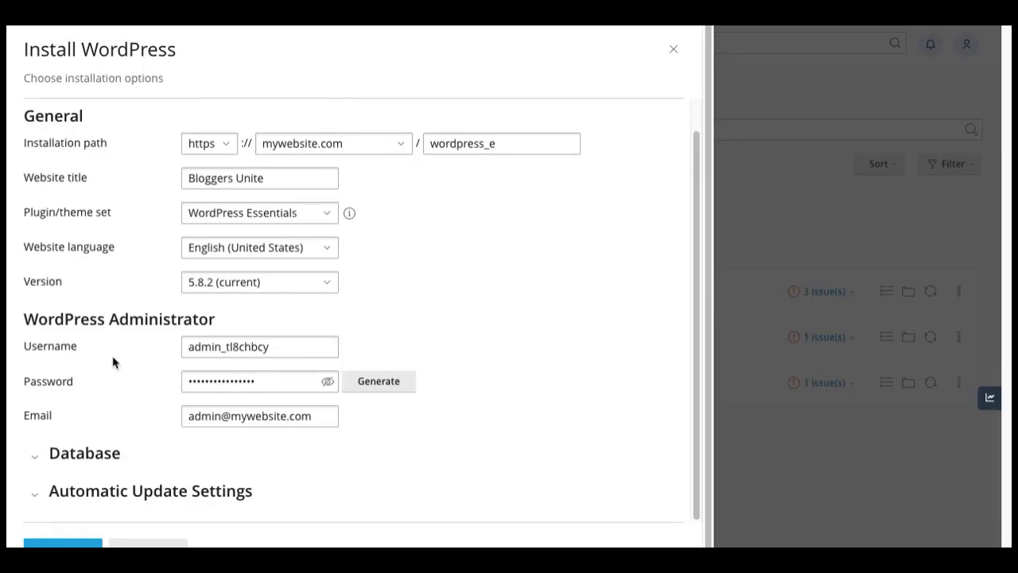
Check the automatic update settings, start the WordPress installation and show its progress details.
{"action": "left_click", "coordinate": [144, 496]}
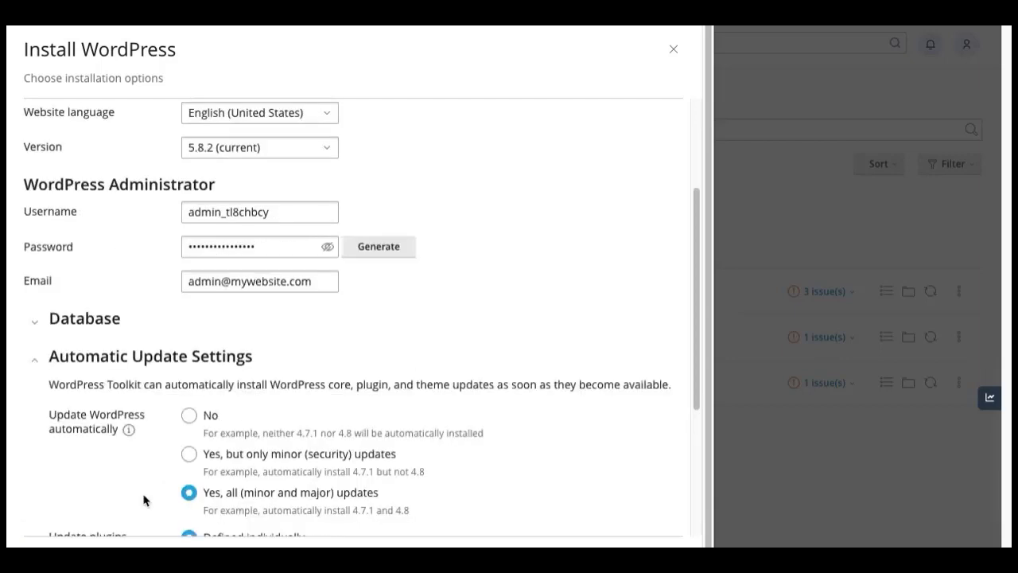
{"action": "scroll", "coordinate": [144, 500], "scroll_direction": "down", "scroll_amount": 3}
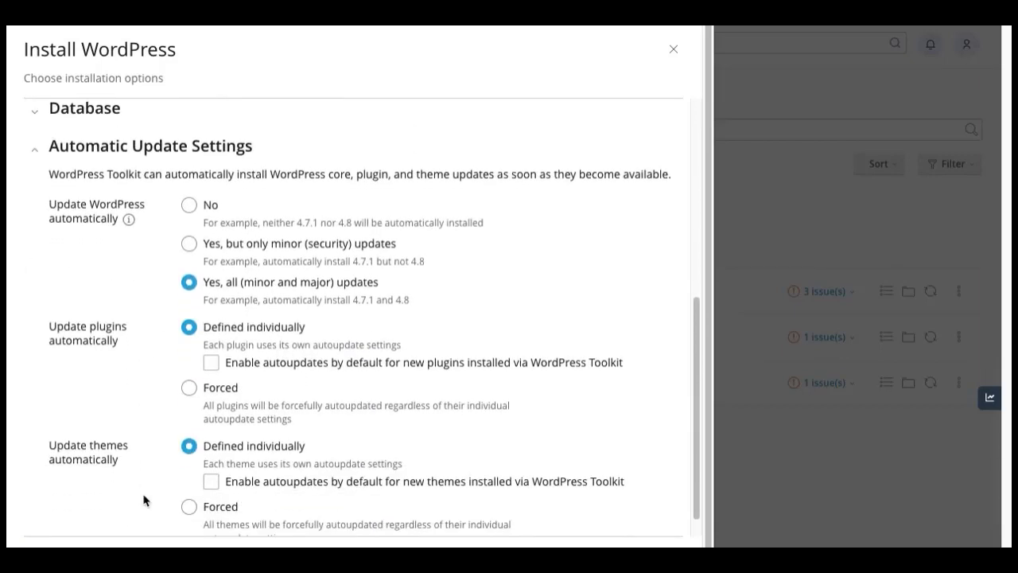
{"action": "scroll", "coordinate": [144, 500], "scroll_direction": "down", "scroll_amount": 1}
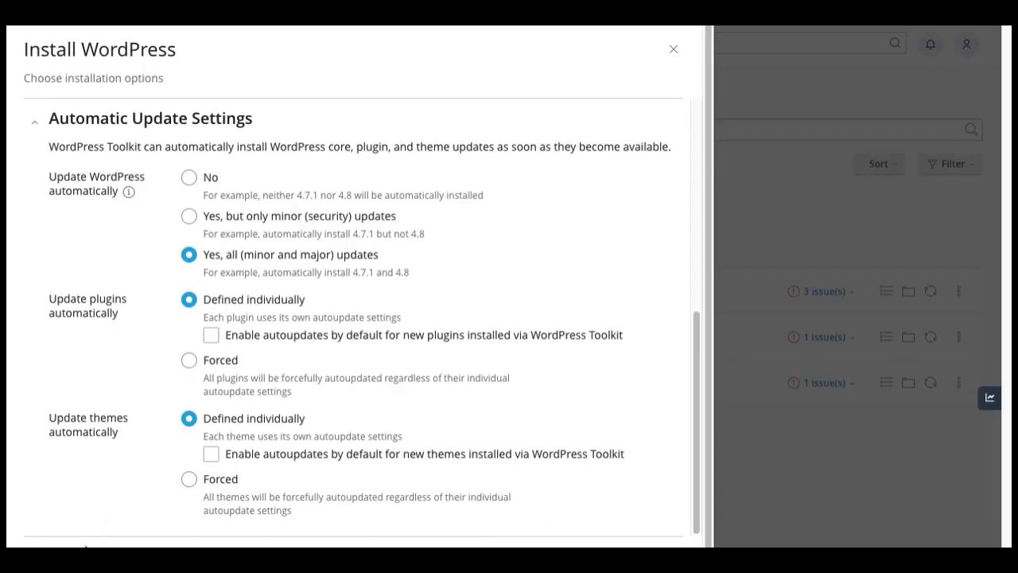
{"action": "left_click", "coordinate": [105, 549]}
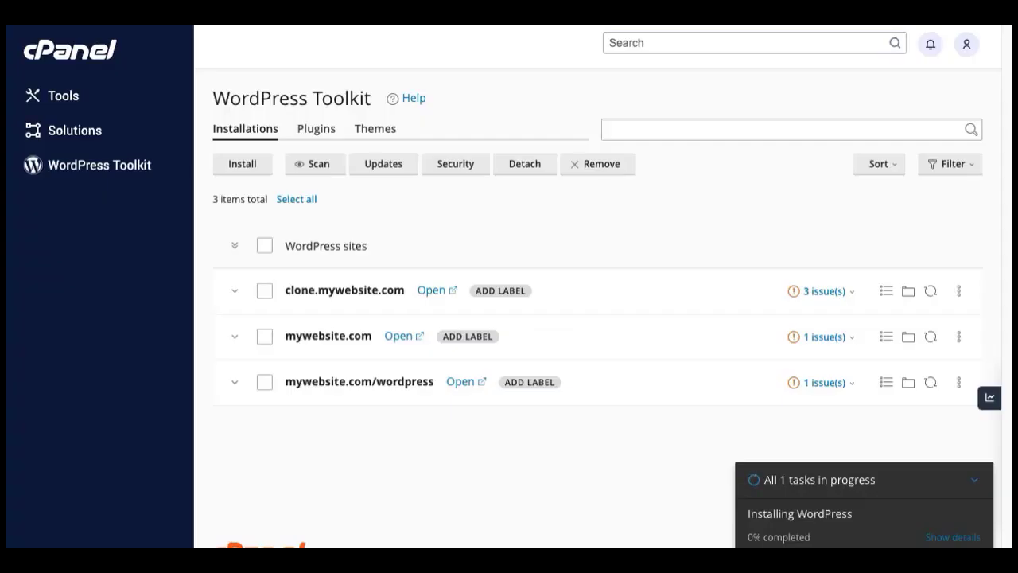
{"action": "left_click", "coordinate": [951, 538]}
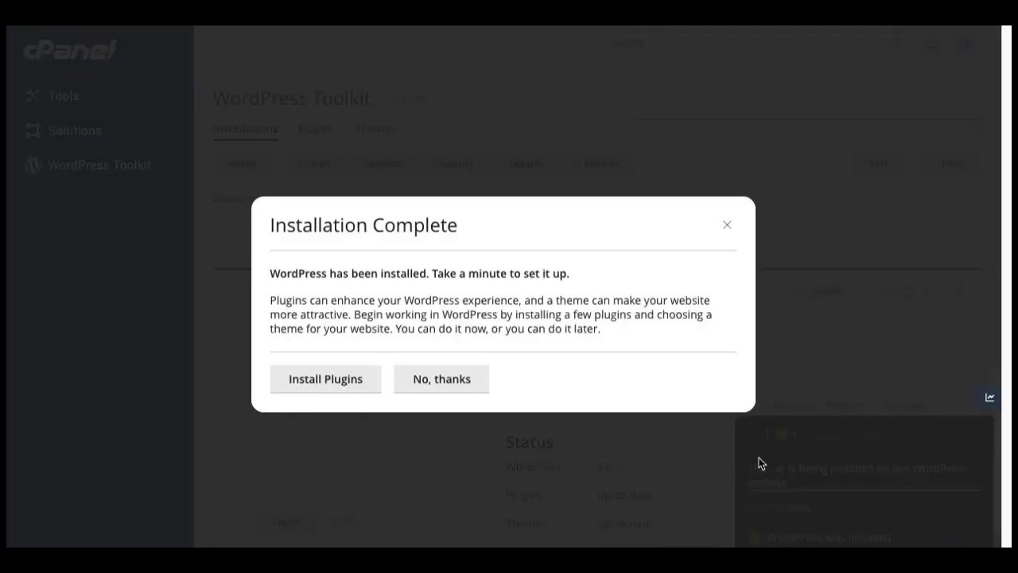
Search the plugins for "blocks" and install Gutenberg Blocks – Ultimate Addons for Gutenberg on the new site.
{"action": "left_click", "coordinate": [333, 383]}
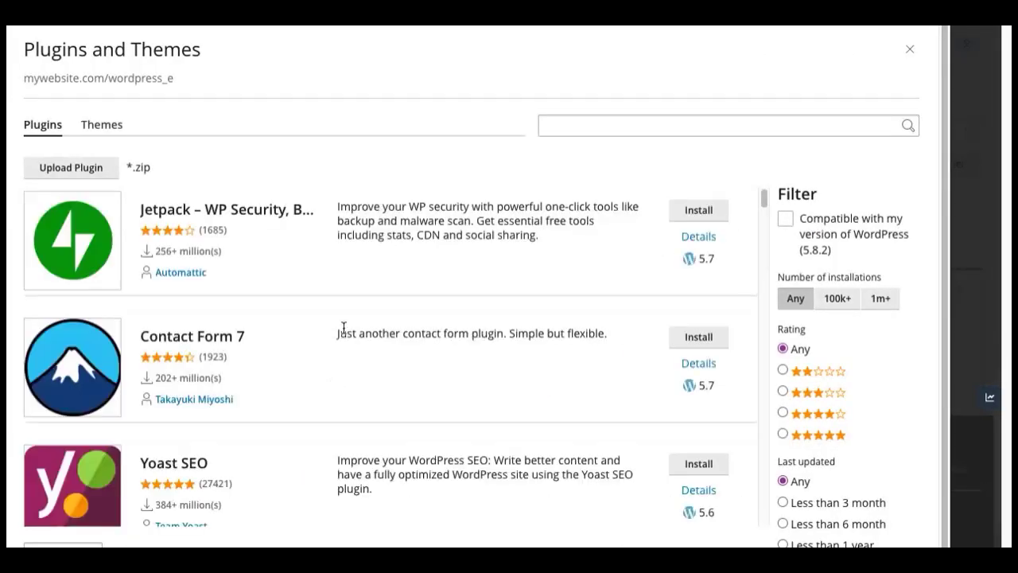
{"action": "left_click", "coordinate": [598, 132]}
{"action": "left_click", "coordinate": [604, 129]}
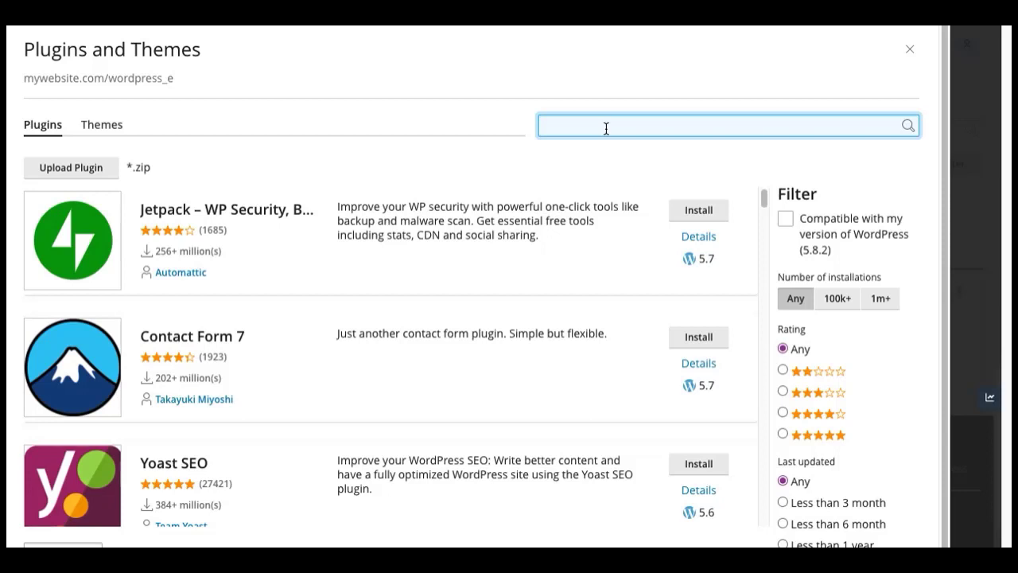
{"action": "type", "text": "blocks"}
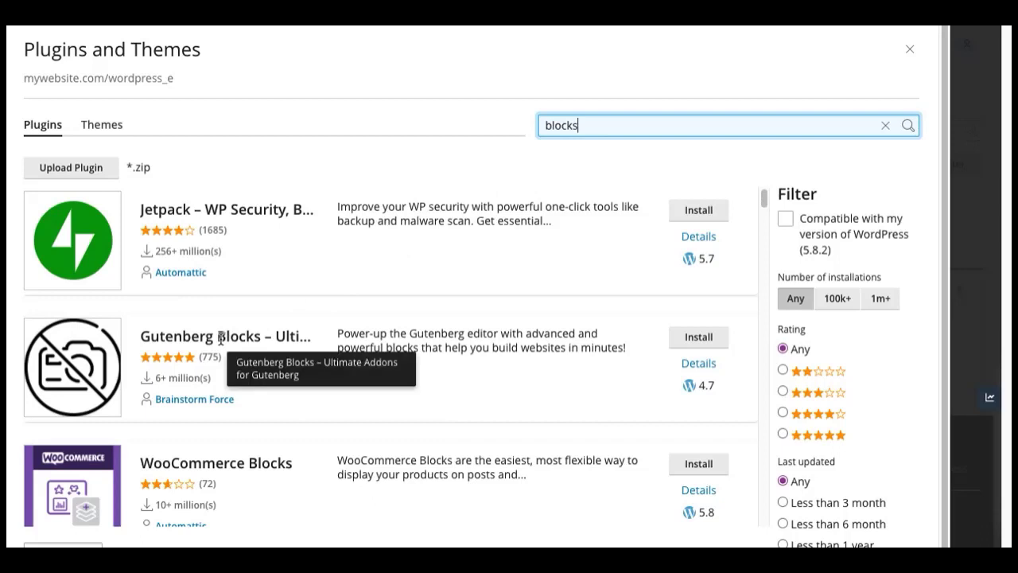
{"action": "left_click", "coordinate": [689, 342]}
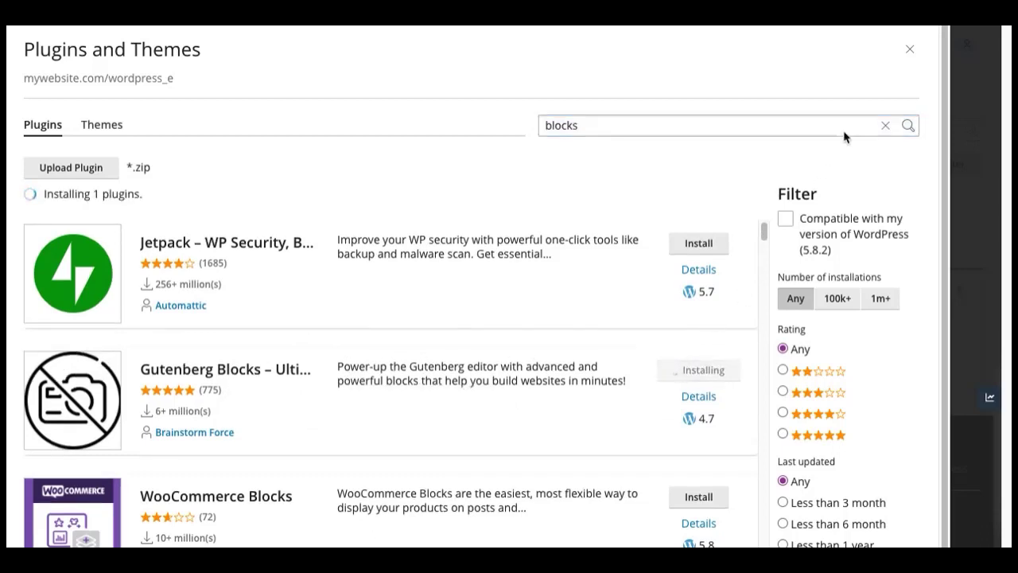
{"action": "left_click", "coordinate": [909, 50]}
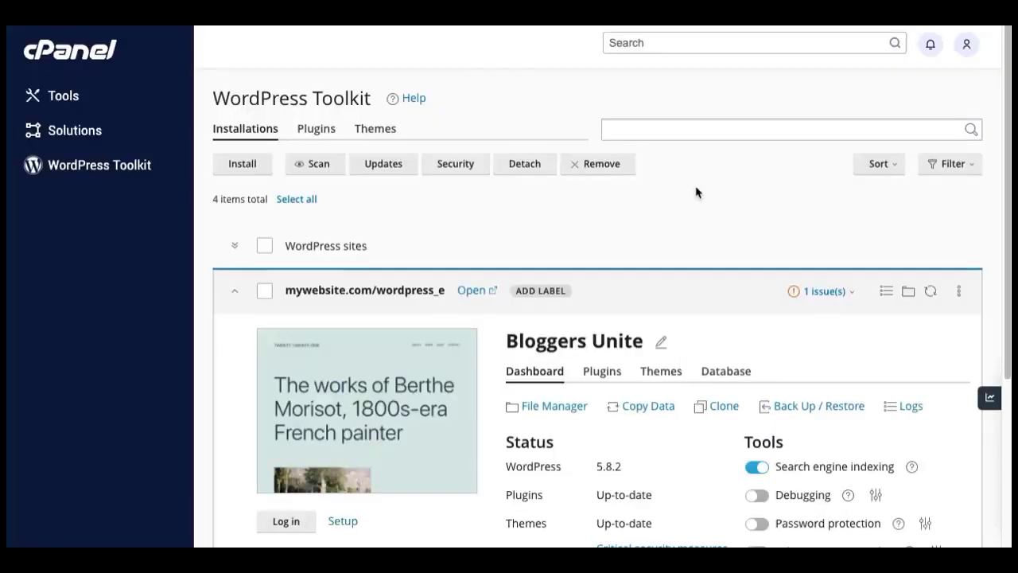
Examine the status, tools and update options of the Bloggers Unite installation.
{"action": "scroll", "coordinate": [695, 192], "scroll_direction": "down", "scroll_amount": 2}
{"action": "scroll", "coordinate": [696, 193], "scroll_direction": "down", "scroll_amount": 2}
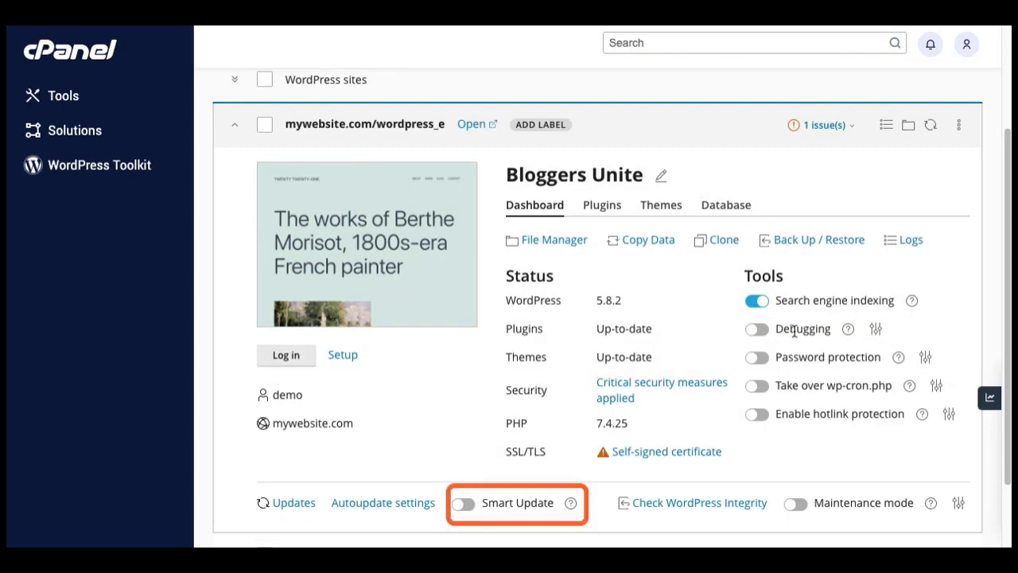
Enable Smart Update for the Bloggers Unite site, rerun its security check and review the listed security measures.
{"action": "left_click", "coordinate": [465, 508]}
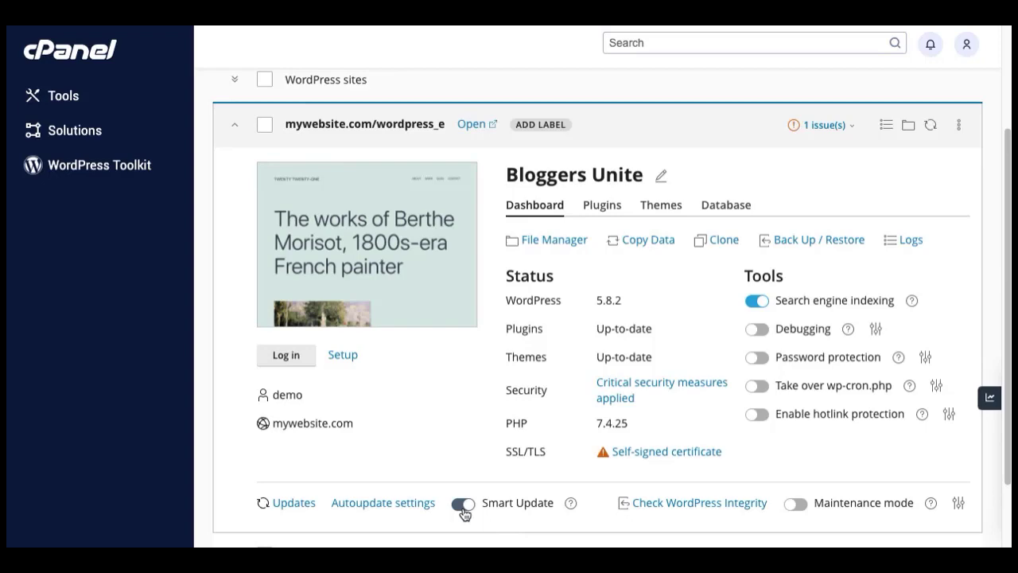
{"action": "left_click", "coordinate": [612, 402]}
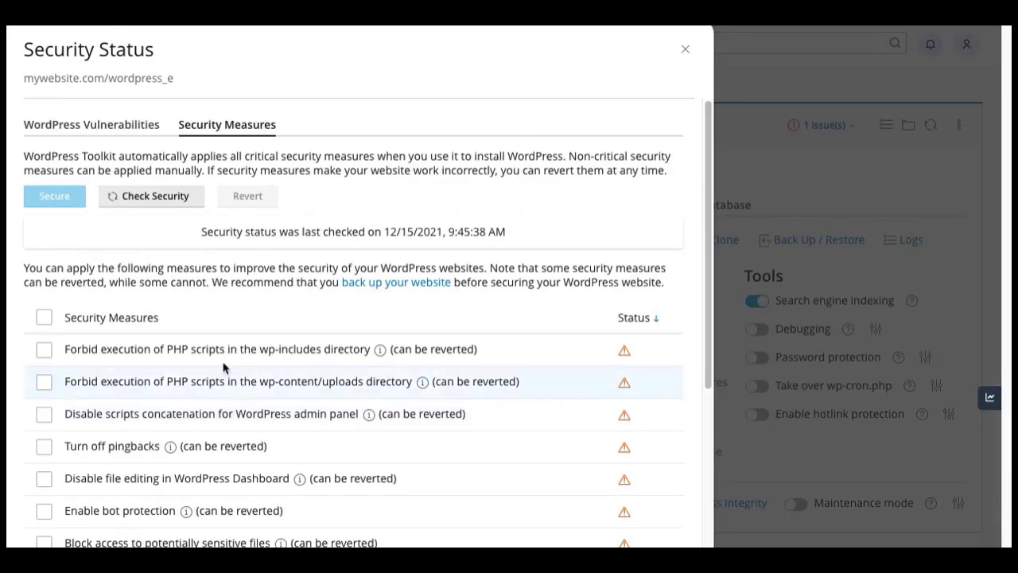
{"action": "left_click", "coordinate": [113, 204]}
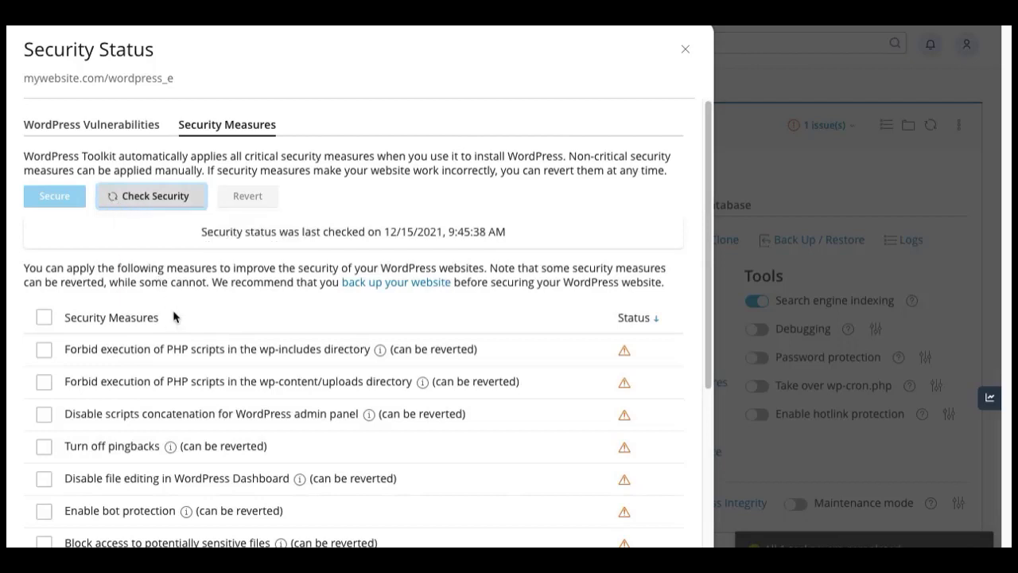
{"action": "scroll", "coordinate": [178, 335], "scroll_direction": "down", "scroll_amount": 1}
{"action": "scroll", "coordinate": [178, 332], "scroll_direction": "down", "scroll_amount": 2}
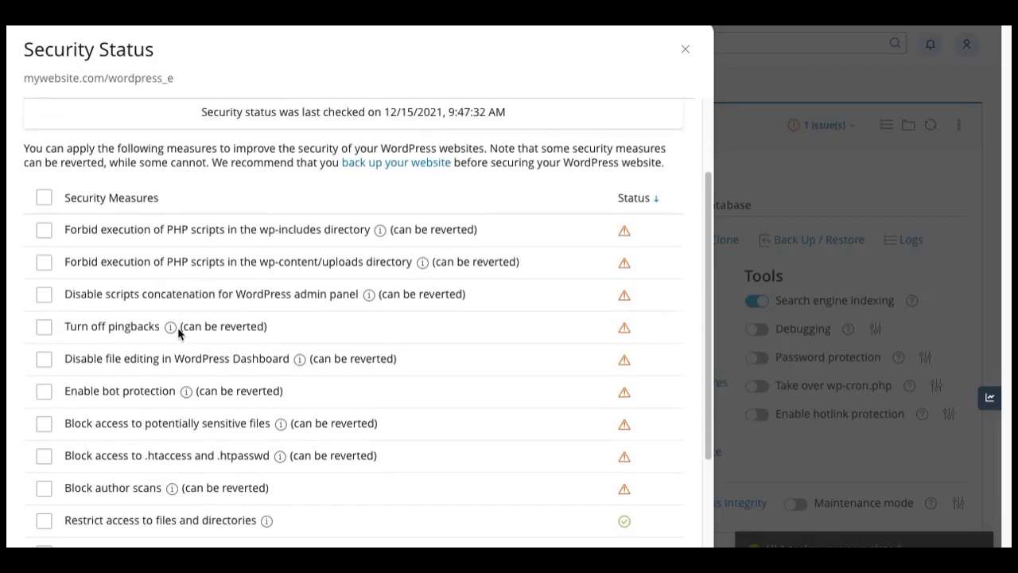
{"action": "scroll", "coordinate": [178, 332], "scroll_direction": "up", "scroll_amount": 1}
{"action": "scroll", "coordinate": [177, 332], "scroll_direction": "up", "scroll_amount": 2}
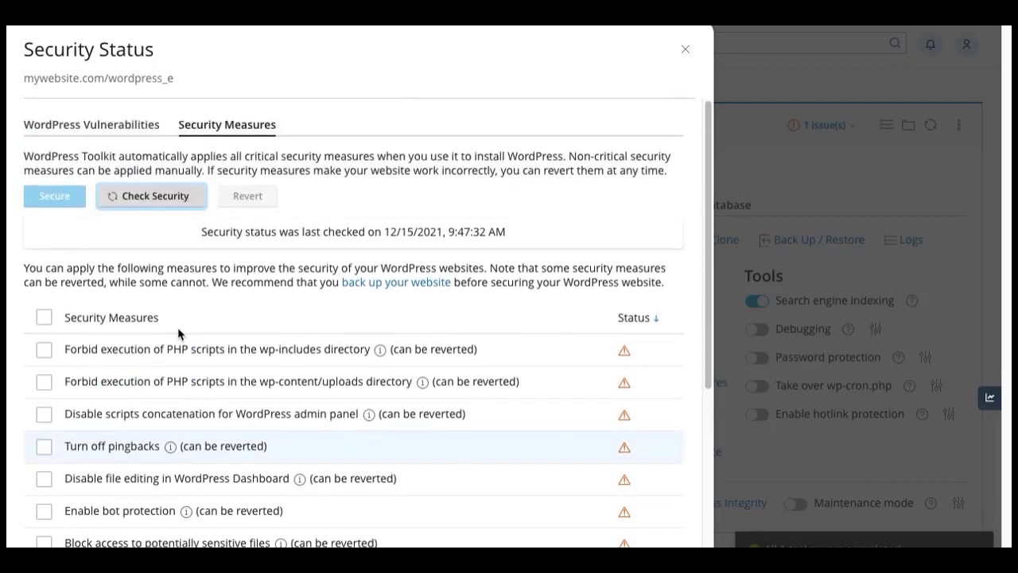
Apply all listed security measures to Bloggers Unite, close the security status and log in to its WordPress site.
{"action": "left_click", "coordinate": [44, 318]}
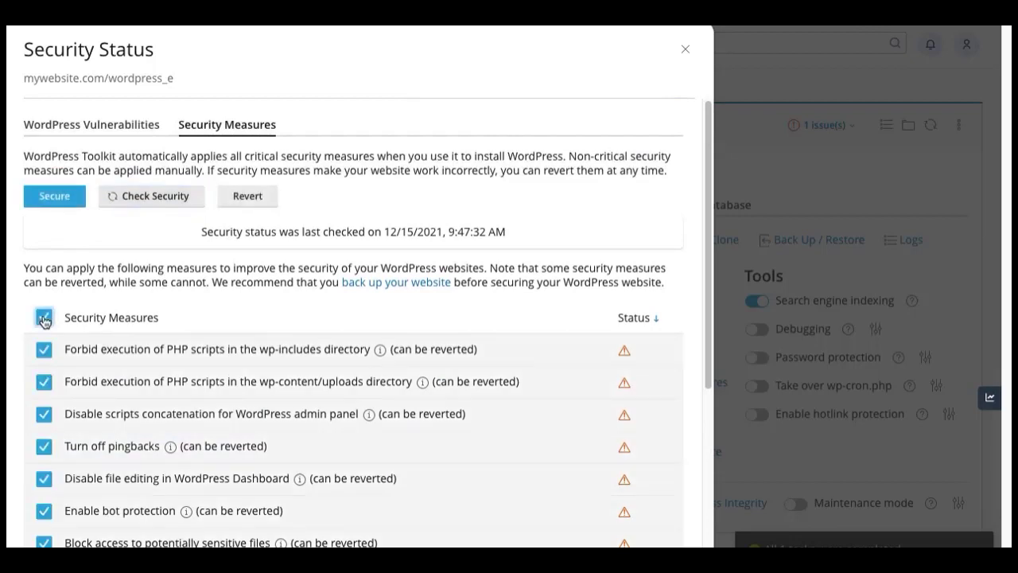
{"action": "left_click", "coordinate": [57, 201]}
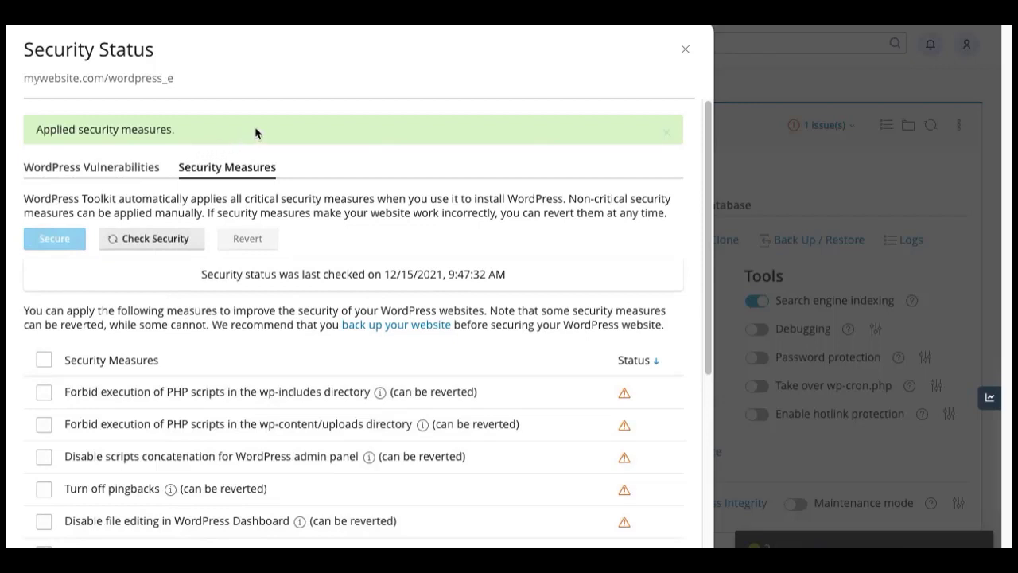
{"action": "left_click", "coordinate": [686, 50]}
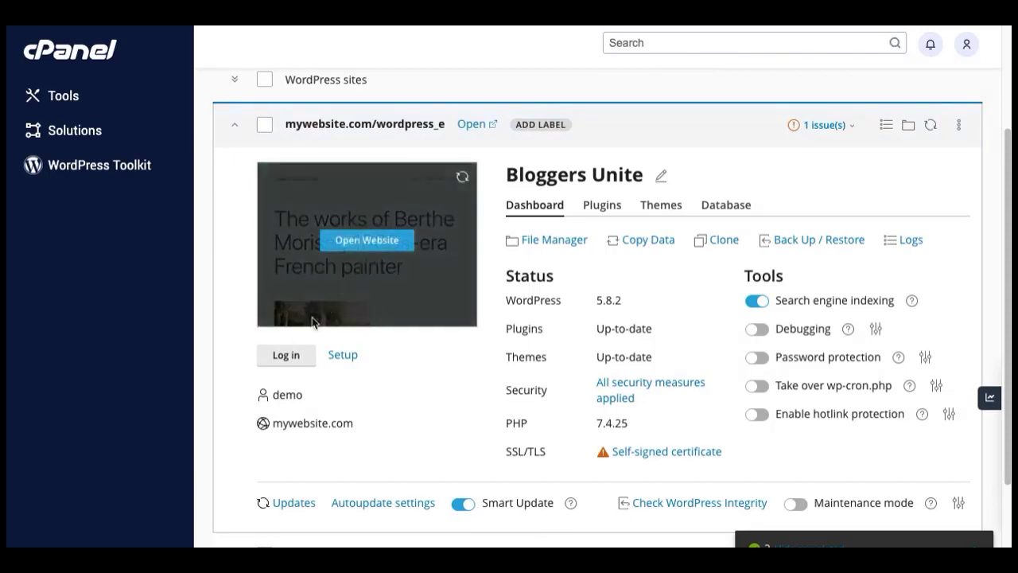
{"action": "left_click", "coordinate": [286, 354]}
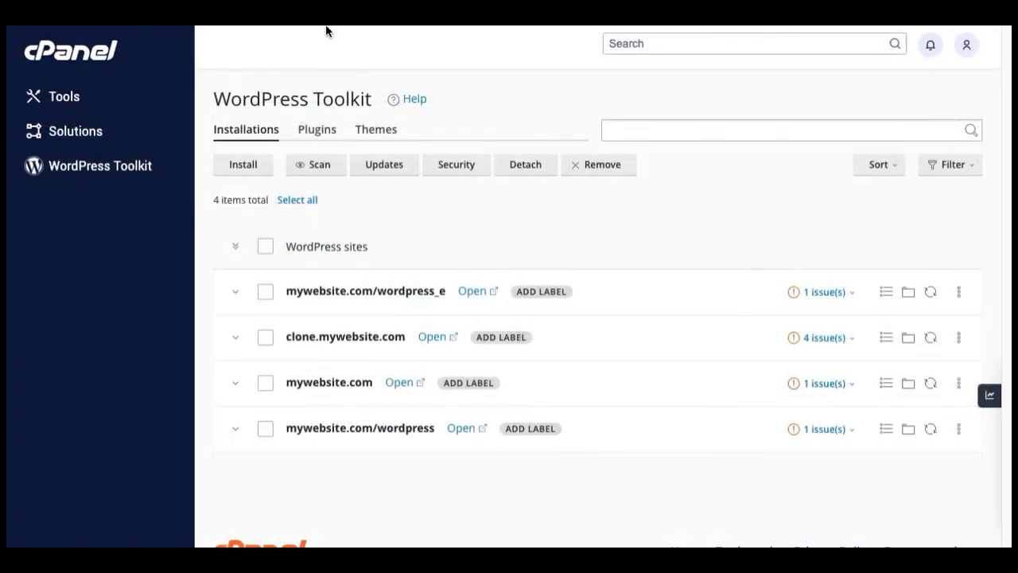
Scan the server for existing WordPress websites and update the site URL of An Imported Site.
{"action": "left_click", "coordinate": [315, 168]}
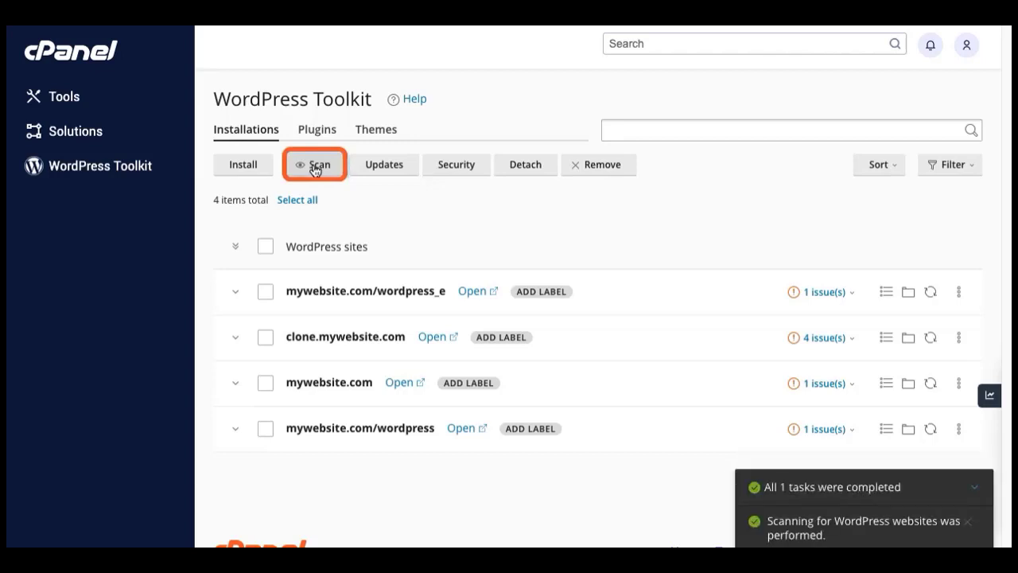
{"action": "left_click", "coordinate": [969, 523]}
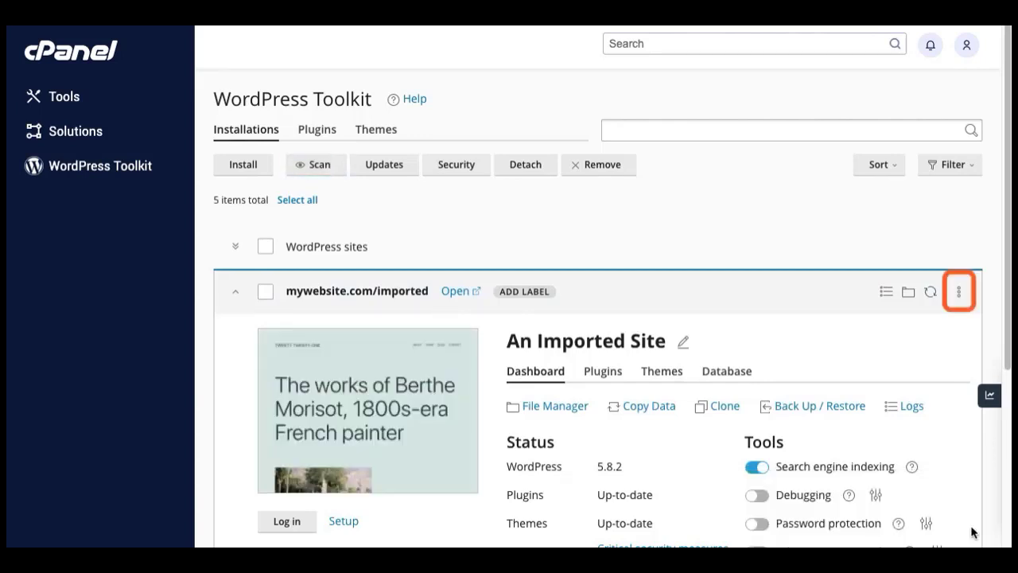
{"action": "left_click", "coordinate": [960, 295]}
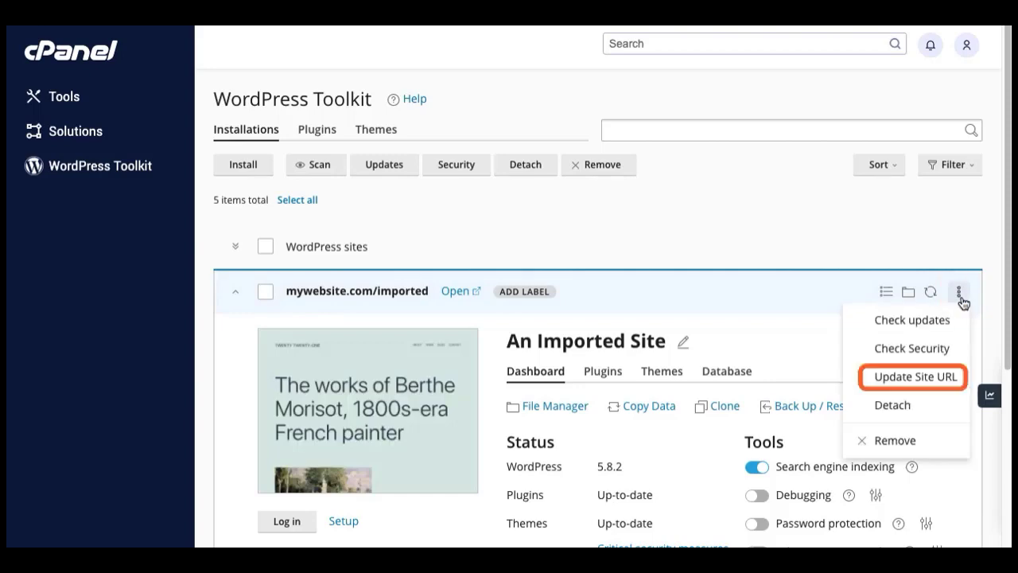
{"action": "left_click", "coordinate": [939, 380]}
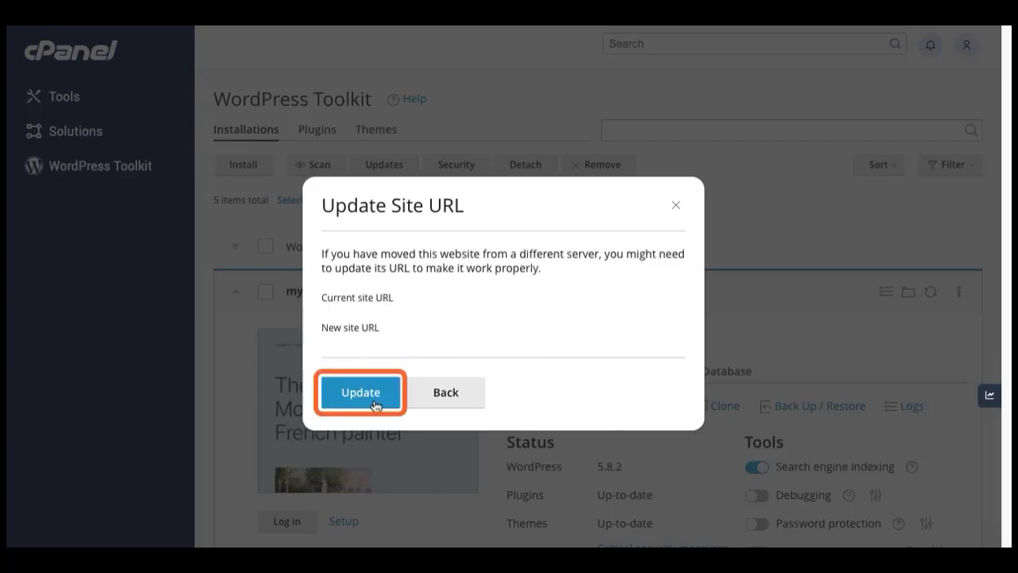
{"action": "left_click", "coordinate": [368, 403]}
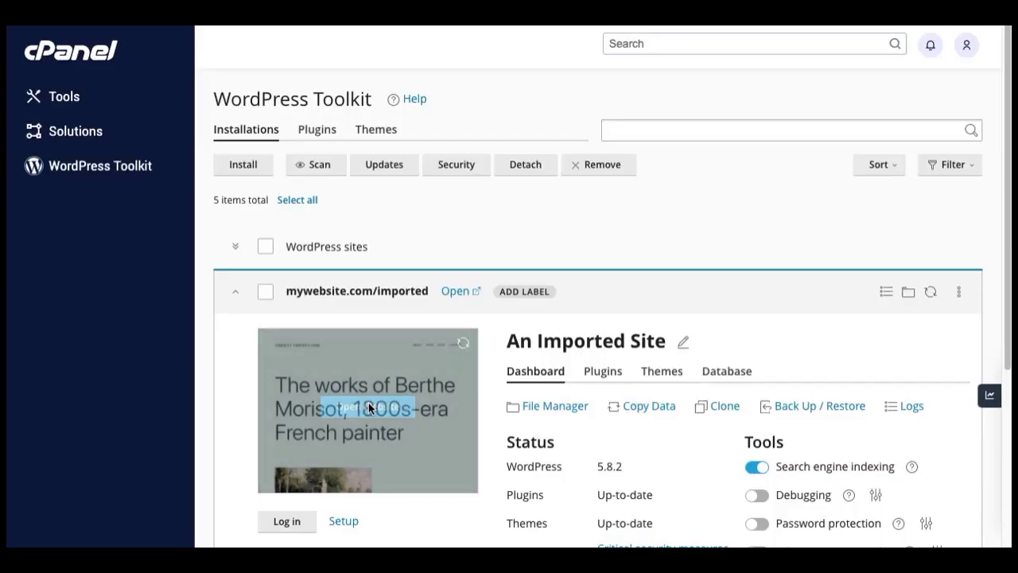